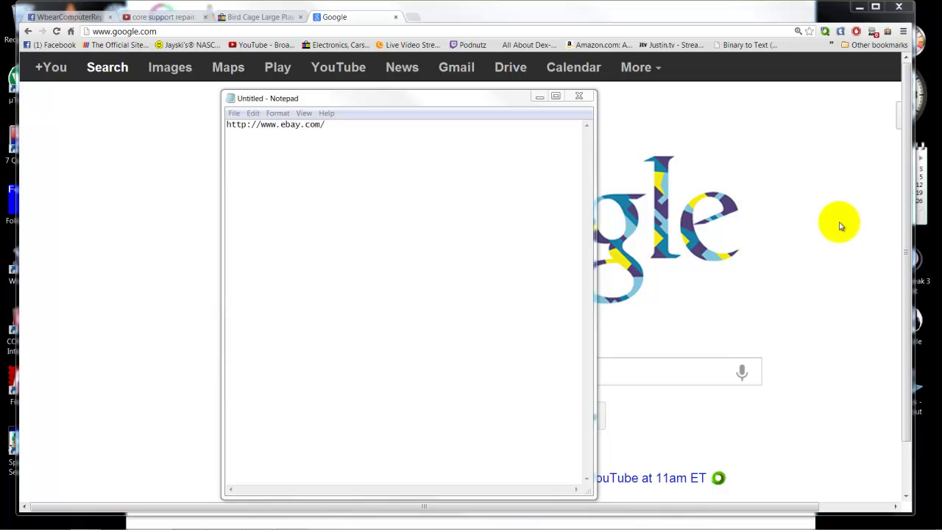
pyautogui.click(489, 103)
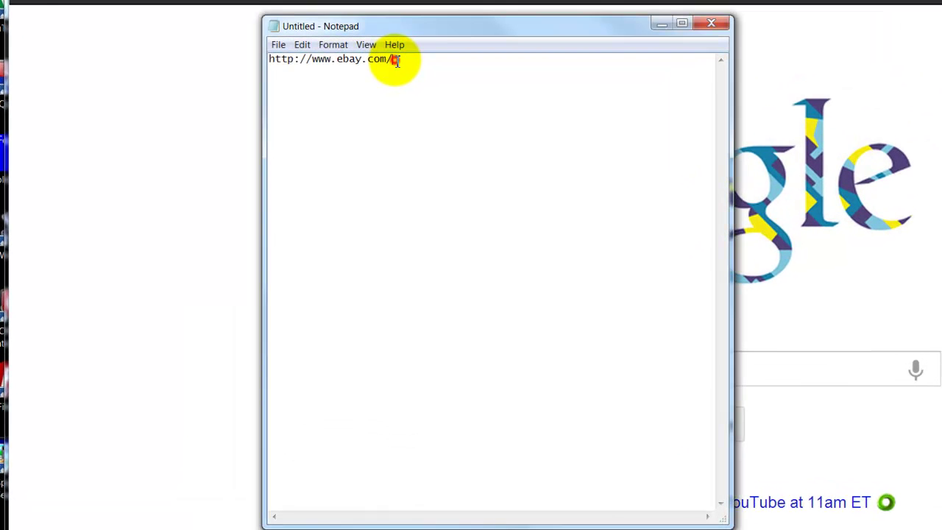
pyautogui.moveTo(394, 63)
pyautogui.mouseDown()
pyautogui.moveTo(259, 59)
pyautogui.moveTo(269, 59)
pyautogui.mouseUp()
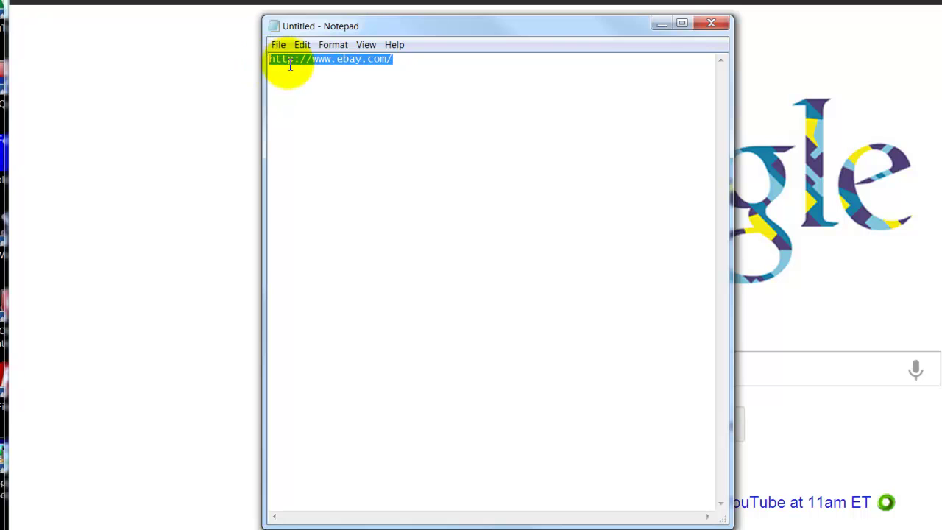
pyautogui.rightClick(356, 65)
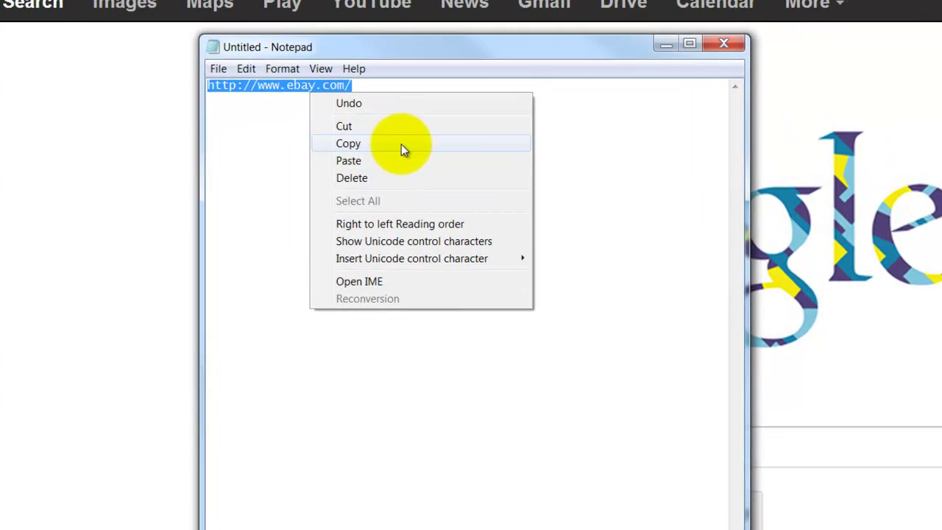
pyautogui.click(396, 150)
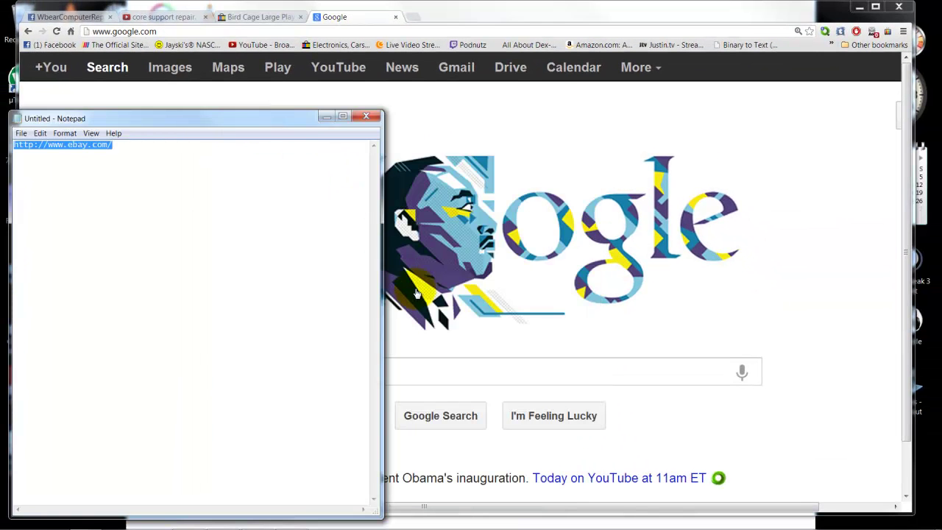
pyautogui.click(322, 117)
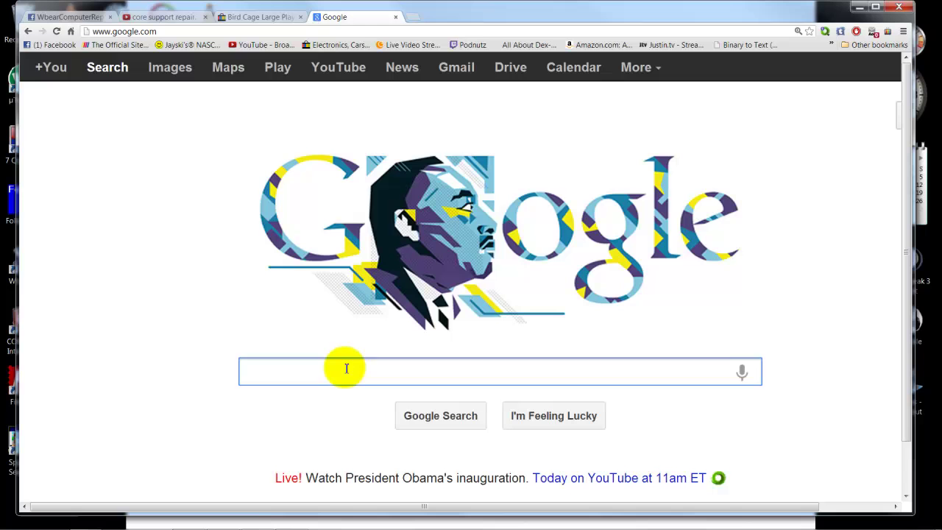
pyautogui.click(299, 374)
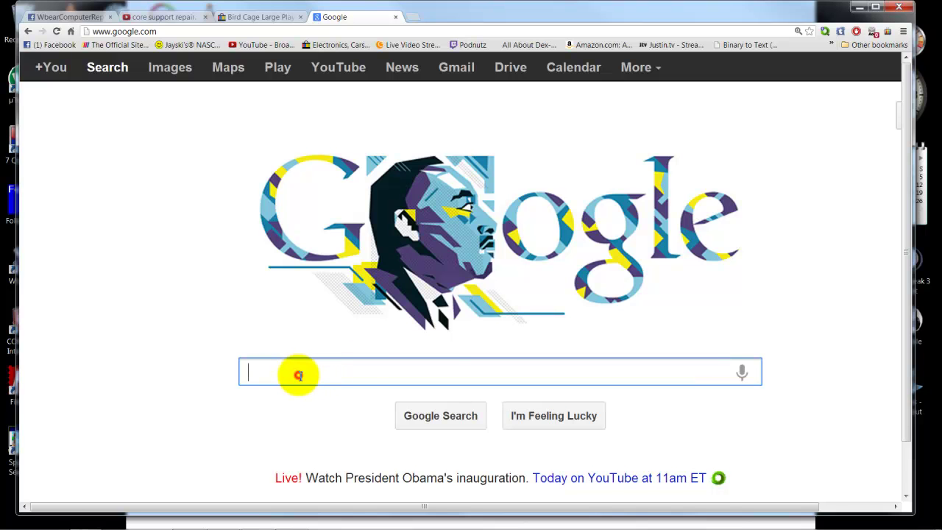
pyautogui.rightClick(301, 375)
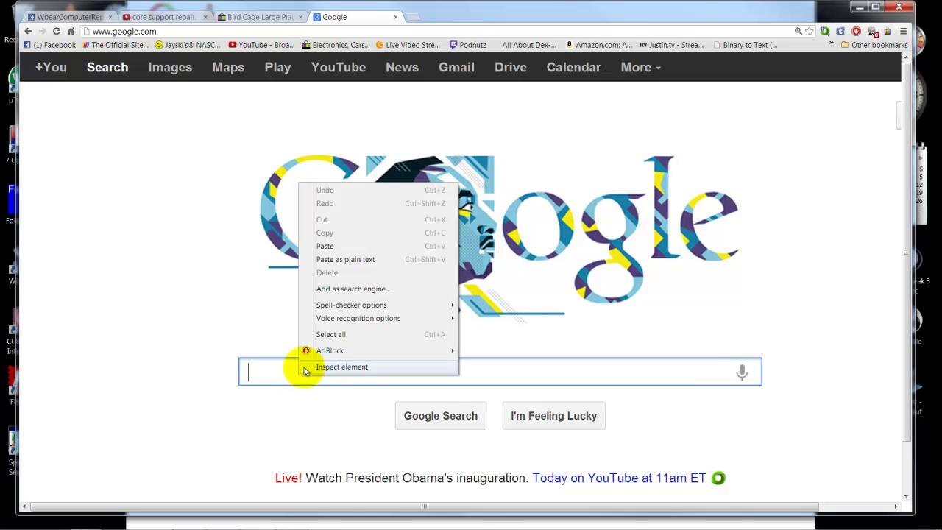
pyautogui.click(326, 248)
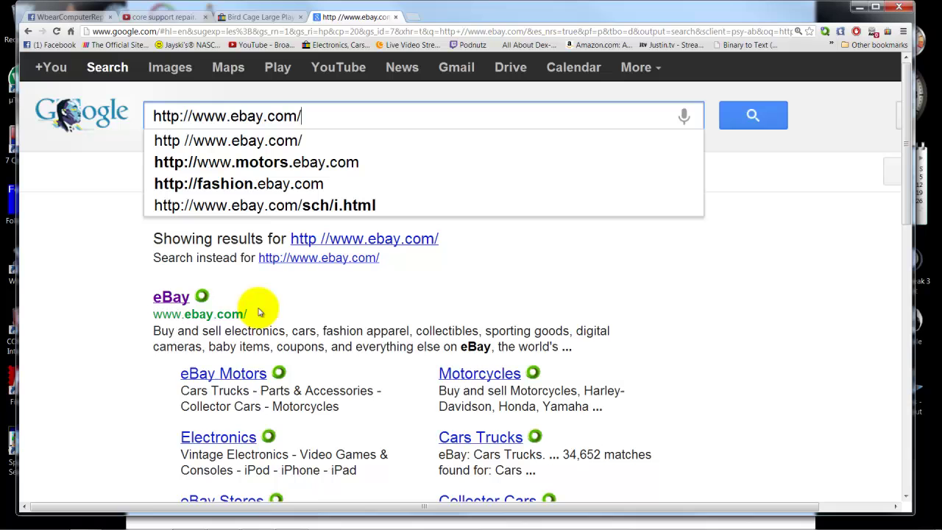
pyautogui.moveTo(187, 518)
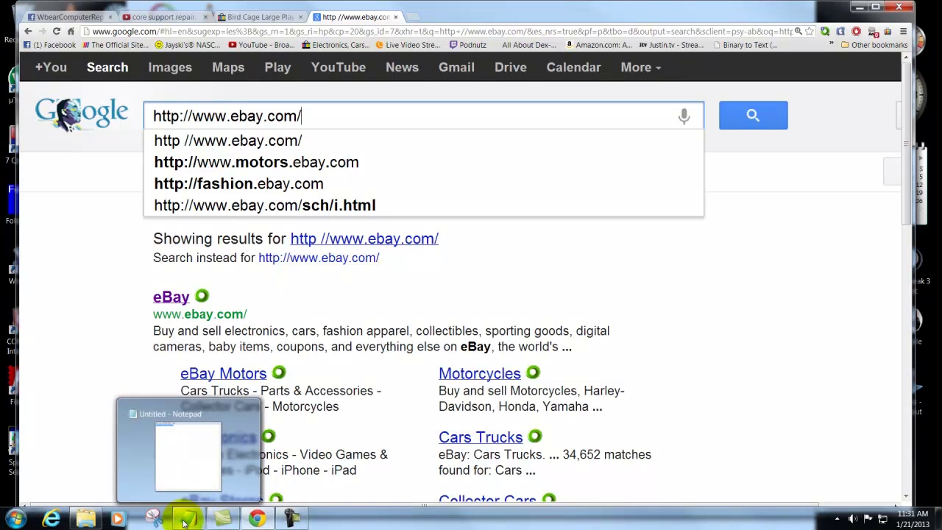
# Close the untitled Notepad note with Don't Save, then switch to the core support repair video
pyautogui.click(193, 511)
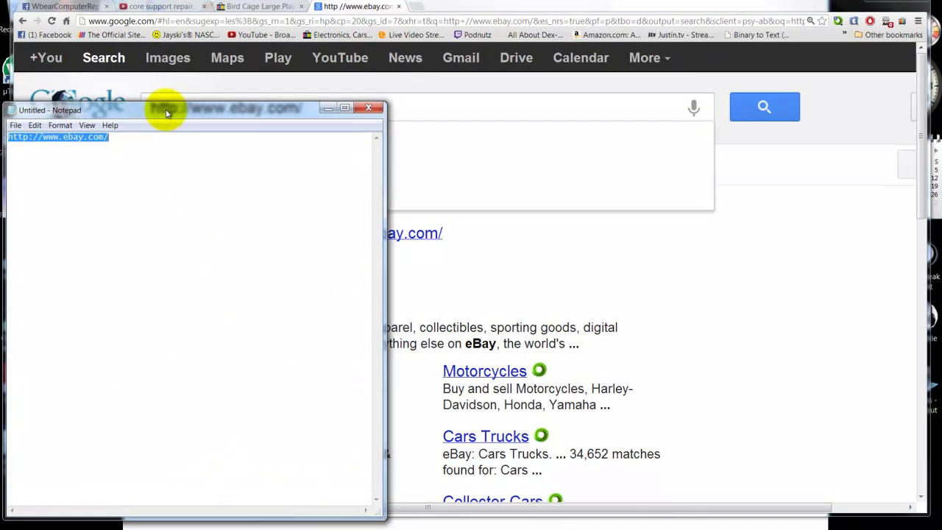
pyautogui.moveTo(158, 118); pyautogui.dragTo(369, 118)
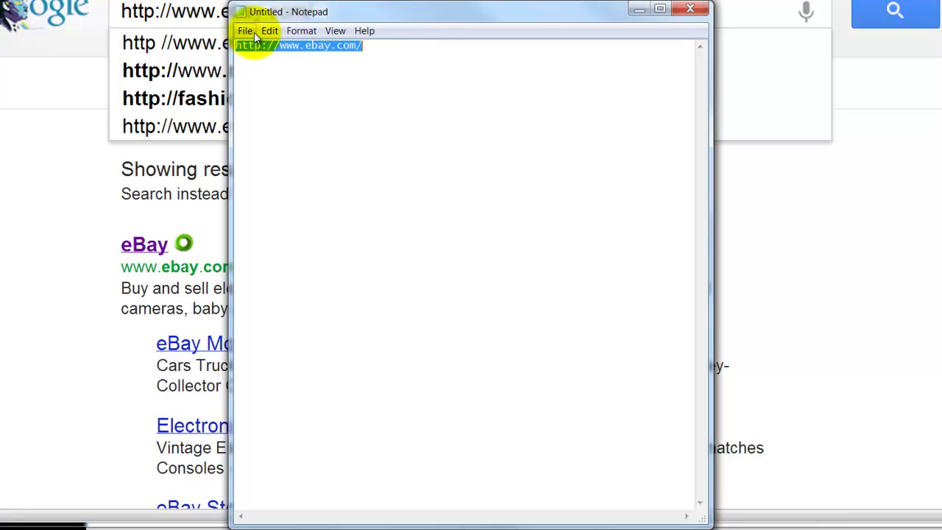
pyautogui.click(245, 31)
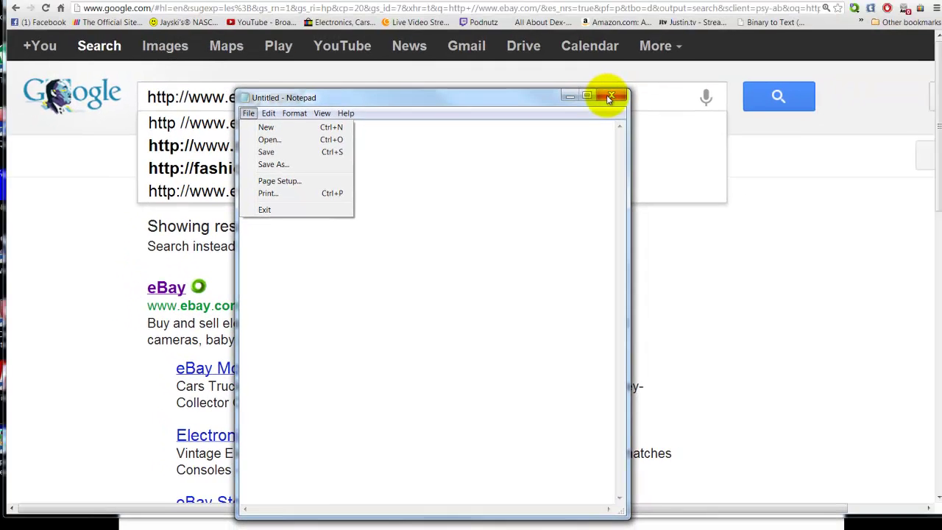
pyautogui.click(593, 116)
pyautogui.click(594, 116)
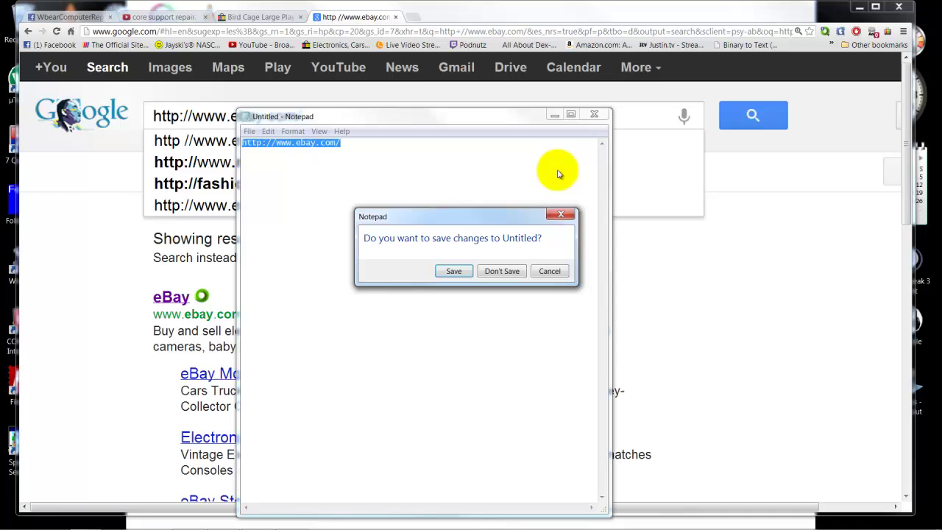
pyautogui.click(503, 271)
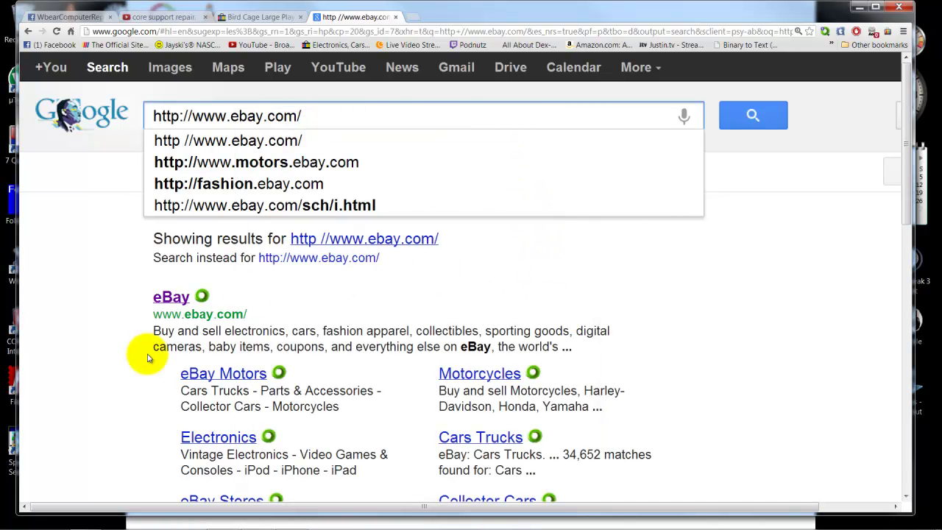
pyautogui.click(176, 18)
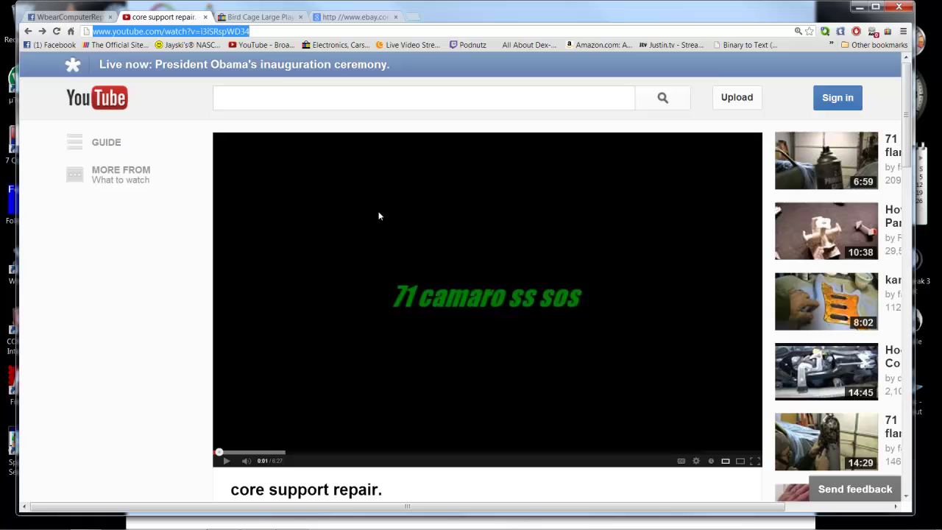
# Copy the core support repair video's YouTube URL and switch to the WbearComputerRepair Facebook tab
pyautogui.click(186, 247)
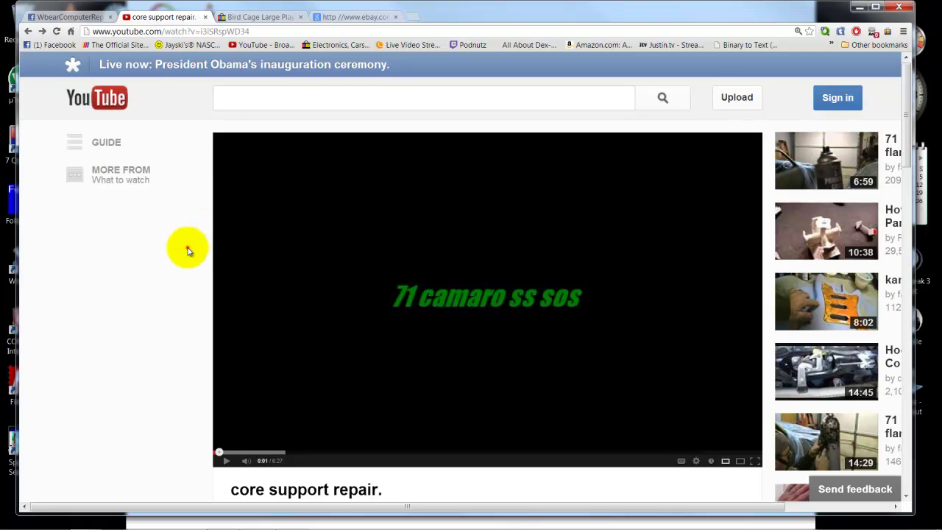
pyautogui.scroll(-2, 475, 345)
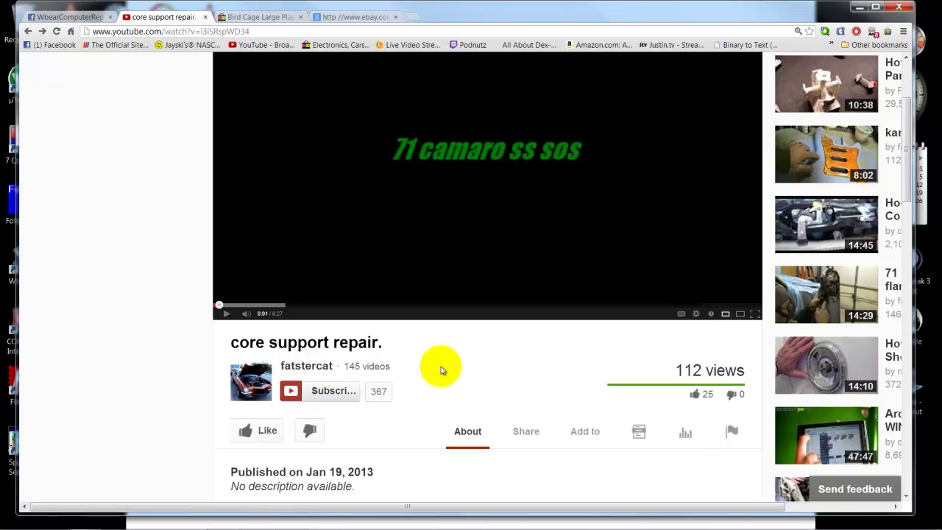
pyautogui.scroll(1, 445, 370)
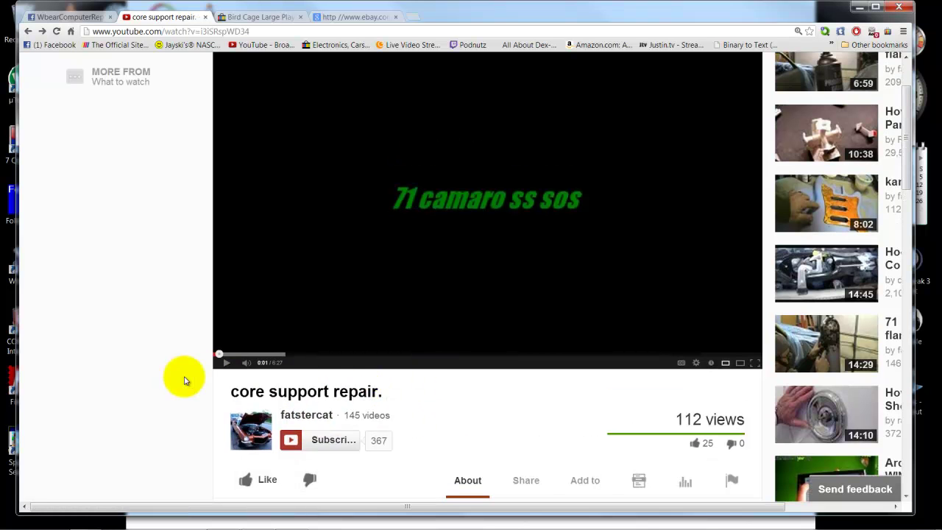
pyautogui.scroll(2, 131, 366)
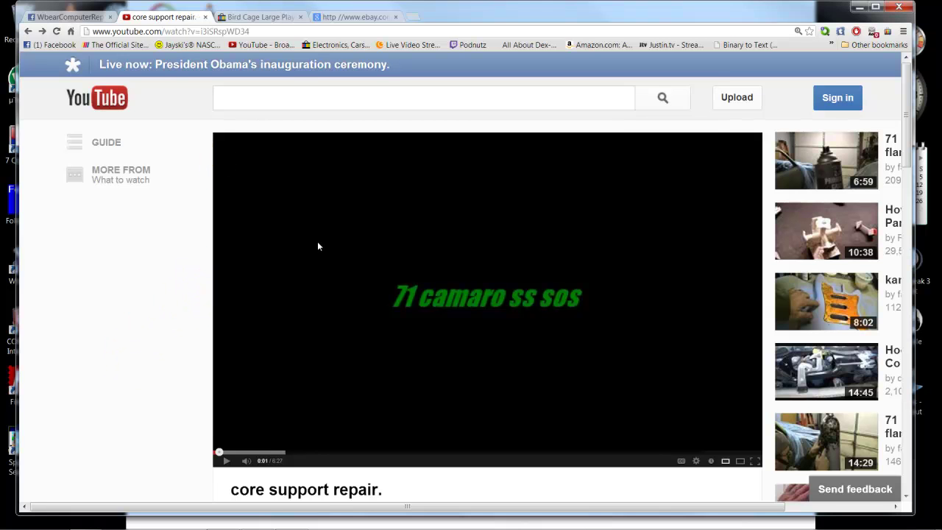
pyautogui.scroll(-2, 319, 246)
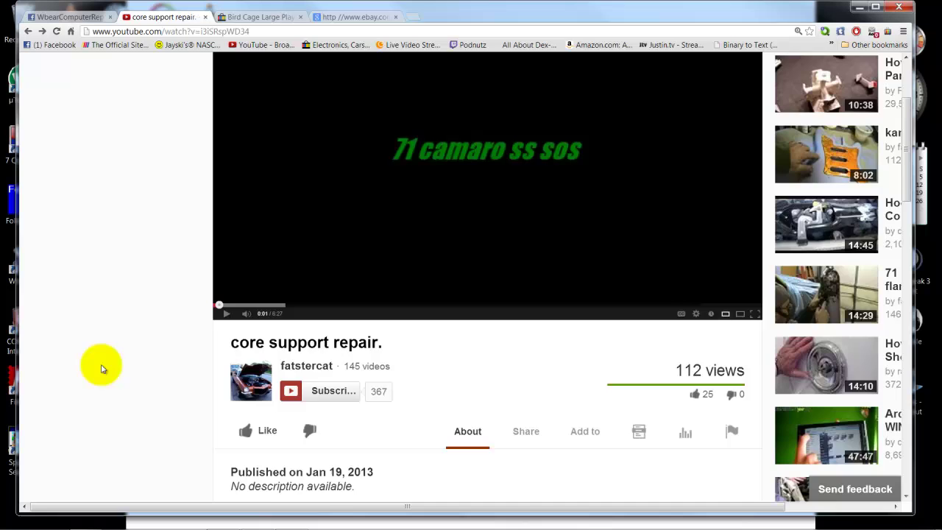
pyautogui.scroll(2, 102, 368)
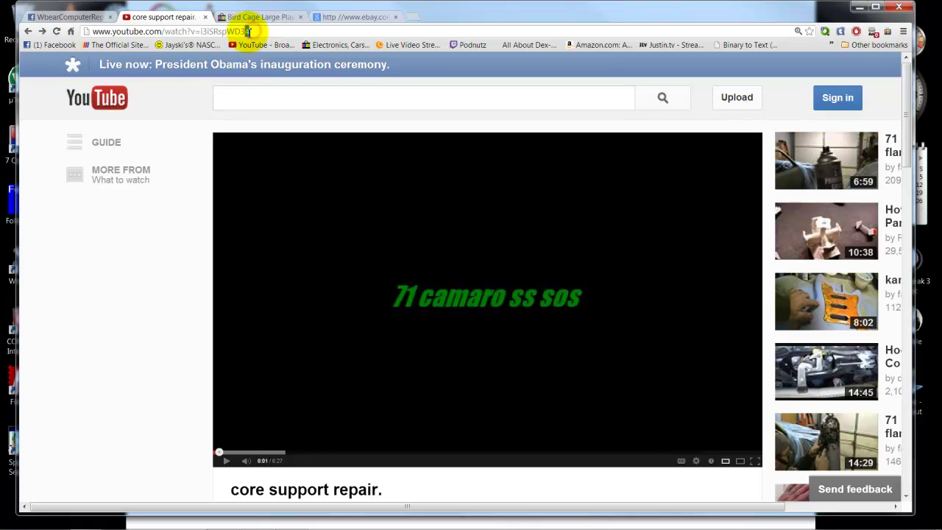
pyautogui.moveTo(248, 31); pyautogui.dragTo(90, 37)
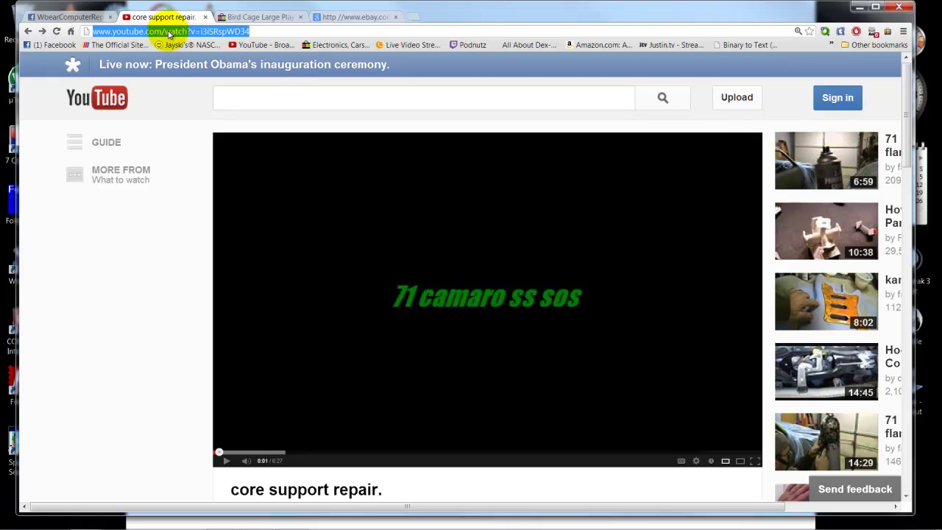
pyautogui.rightClick(168, 33)
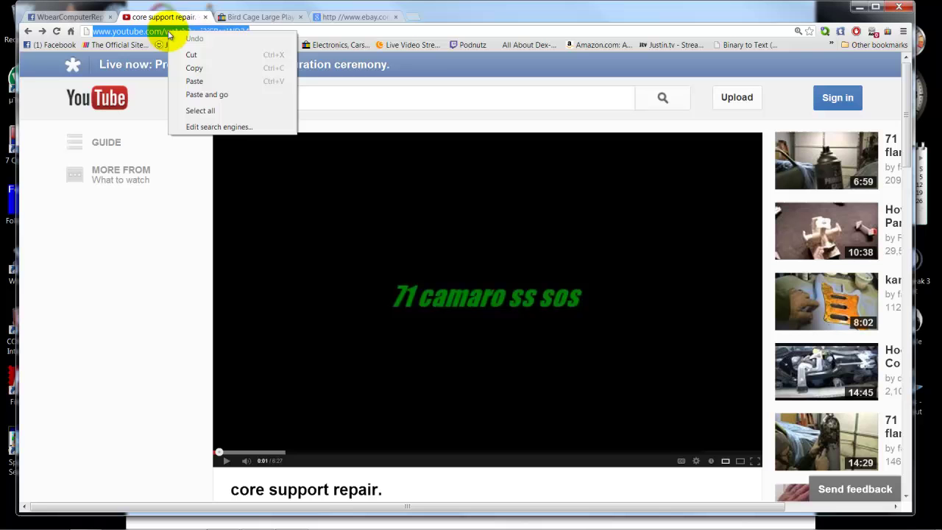
pyautogui.click(196, 70)
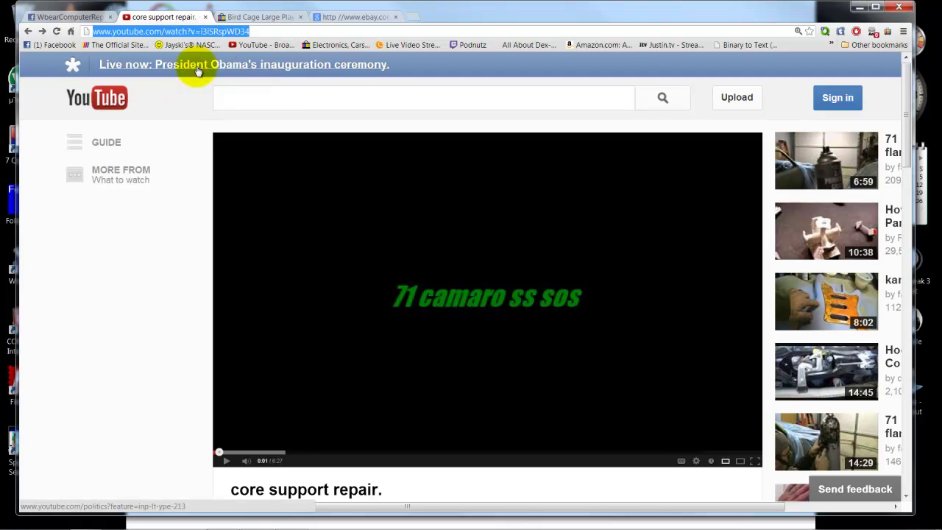
pyautogui.click(80, 16)
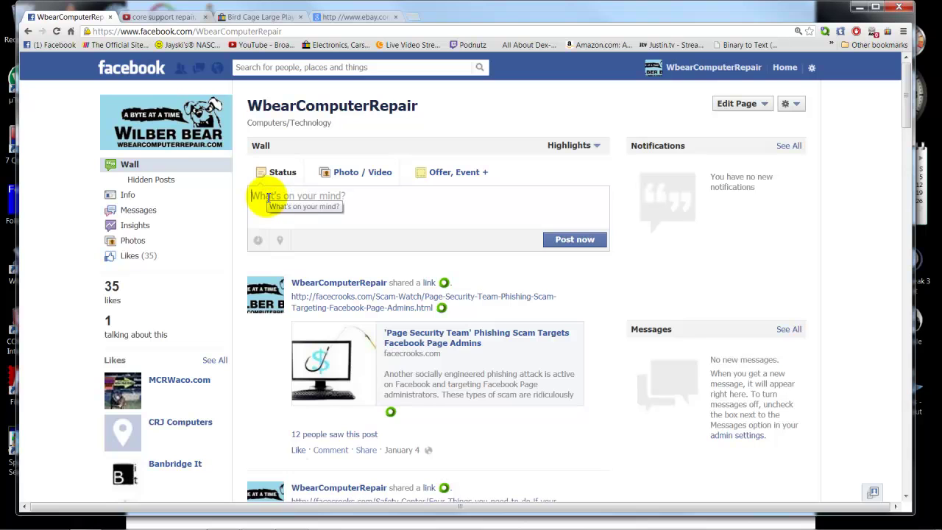
# Paste the YouTube link into the Facebook status box, erase it, then switch to the Bird Cage eBay tab
pyautogui.rightClick(267, 197)
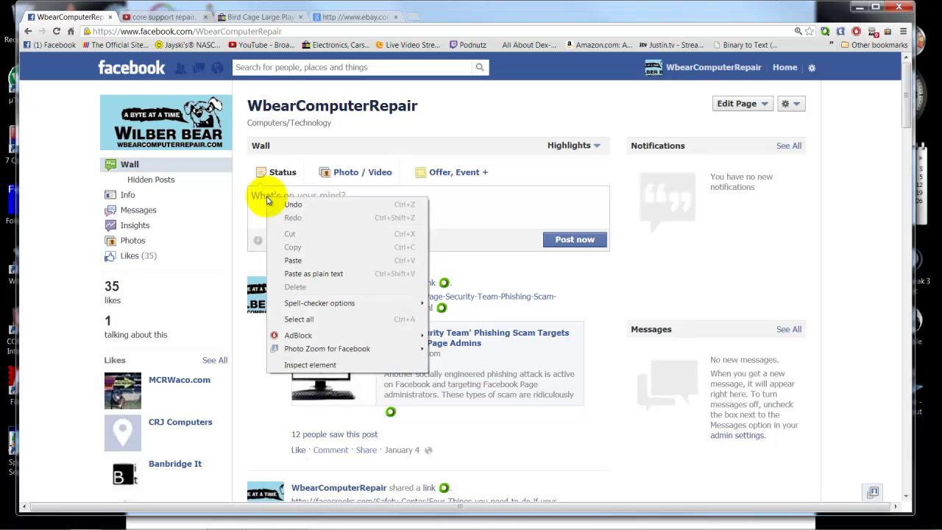
pyautogui.click(297, 262)
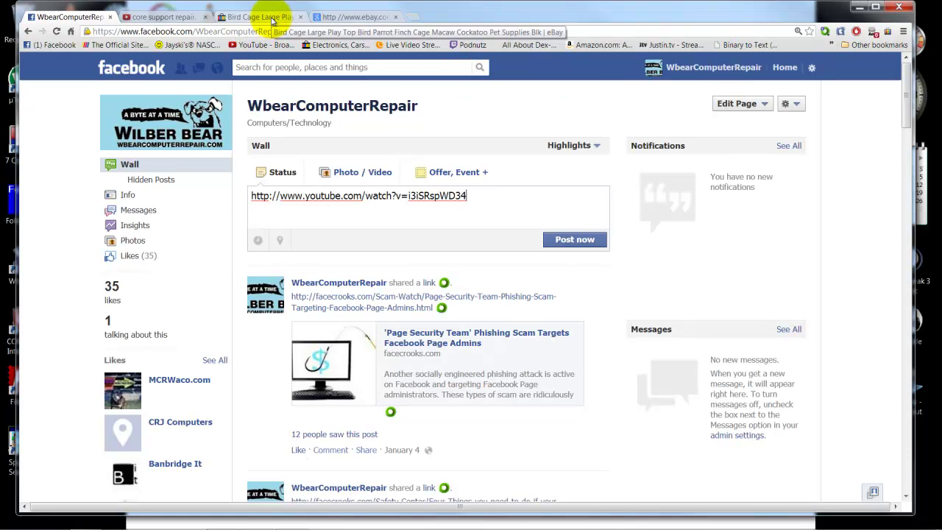
pyautogui.click(498, 197)
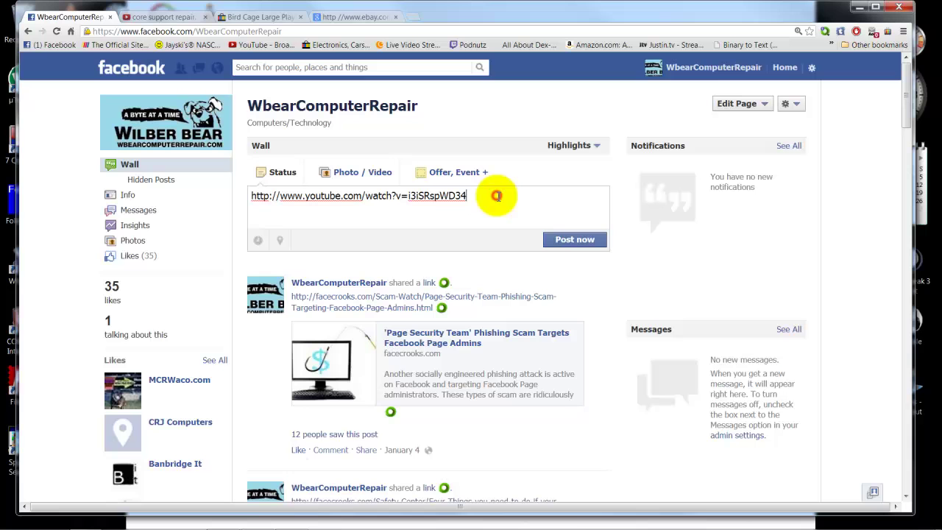
pyautogui.press('BackSpace')
pyautogui.press('BackSpace')
pyautogui.press('BackSpace')
pyautogui.press('BackSpace')
pyautogui.press('BackSpace')
pyautogui.press('BackSpace')
pyautogui.press('BackSpace')
pyautogui.press('BackSpace')
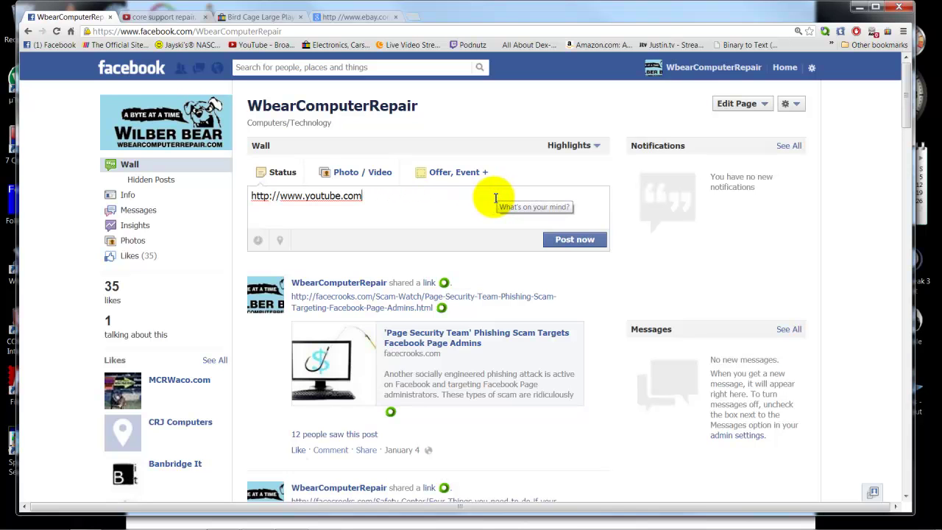
pyautogui.press('BackSpace')
pyautogui.press('BackSpace')
pyautogui.press('BackSpace')
pyautogui.press('BackSpace')
pyautogui.press('BackSpace')
pyautogui.press('BackSpace')
pyautogui.click(262, 14)
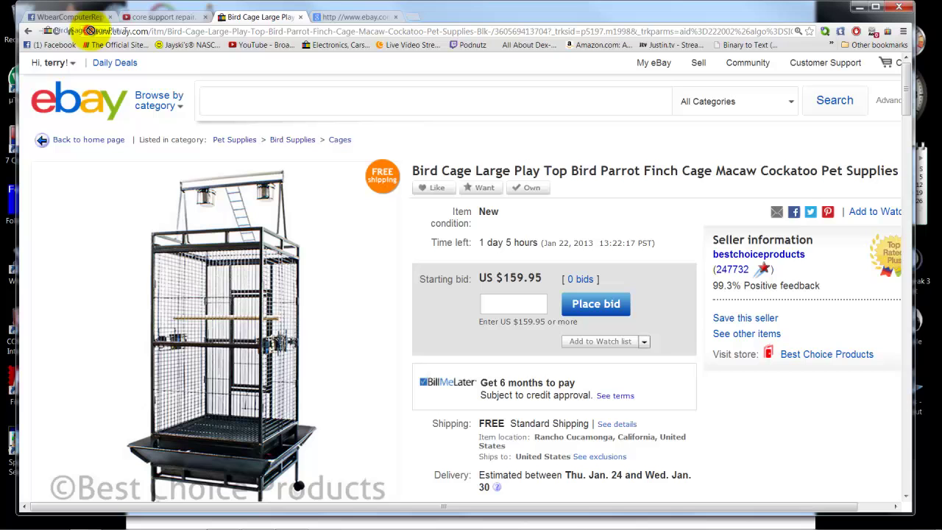
# Copy the bird cage listing's full eBay URL and return to the Facebook tab
pyautogui.moveTo(94, 34)
pyautogui.mouseDown()
pyautogui.moveTo(799, 17)
pyautogui.moveTo(797, 31)
pyautogui.moveTo(810, 37)
pyautogui.mouseUp()
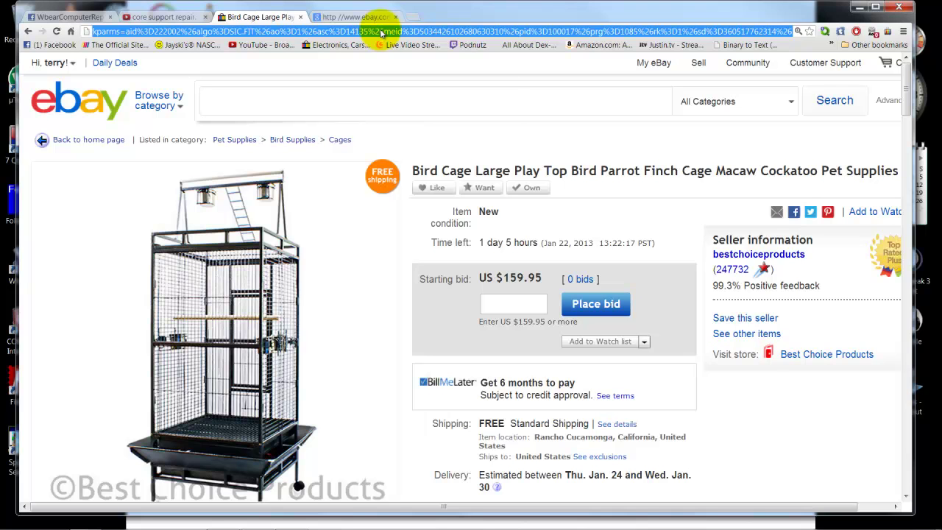
pyautogui.rightClick(381, 32)
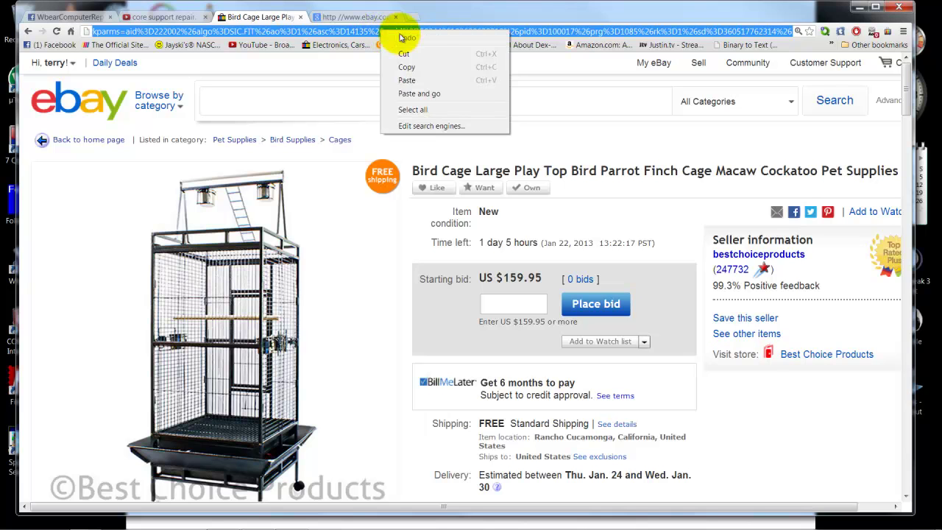
pyautogui.click(420, 68)
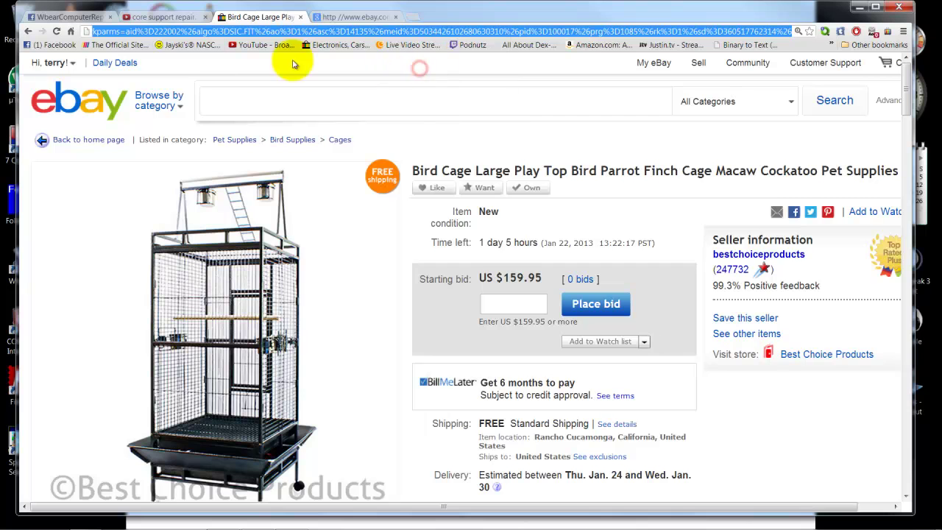
pyautogui.click(96, 16)
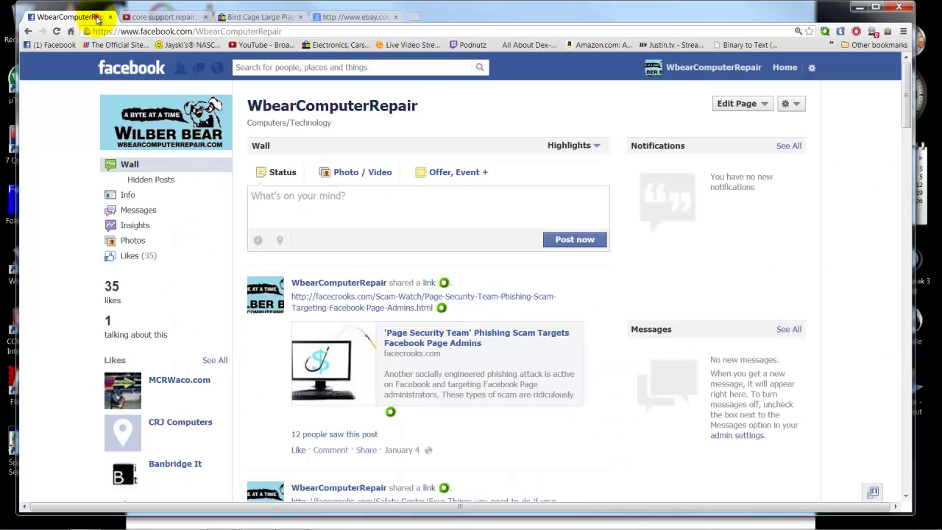
# Paste the bird cage eBay link into a new Facebook status so its listing preview appears
pyautogui.click(293, 205)
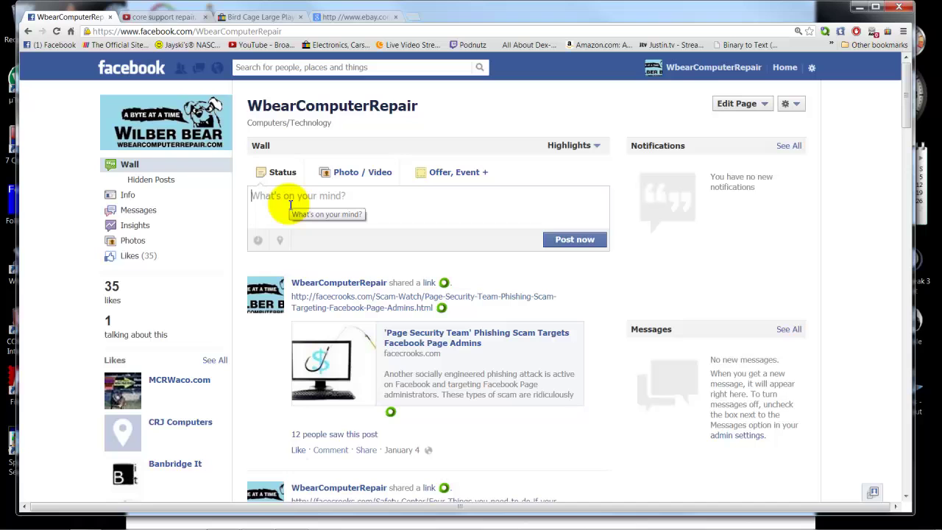
pyautogui.rightClick(273, 197)
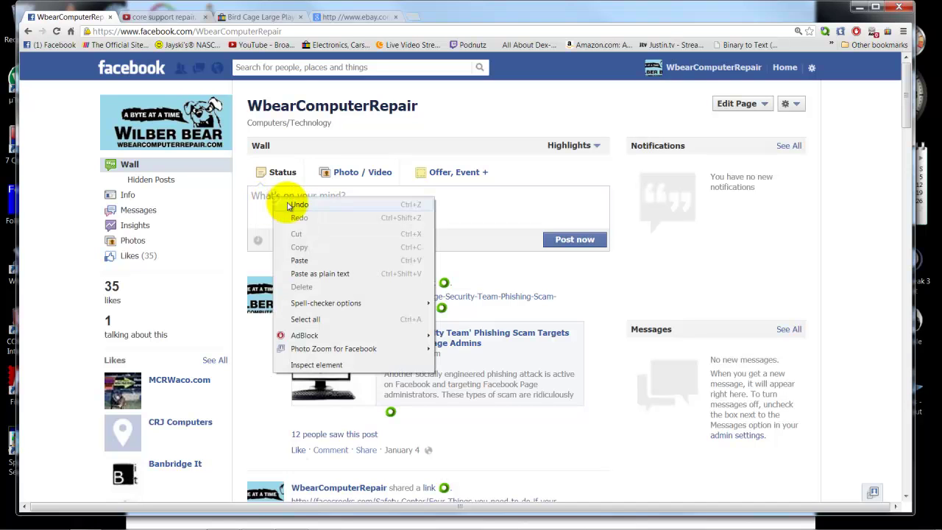
pyautogui.click(298, 259)
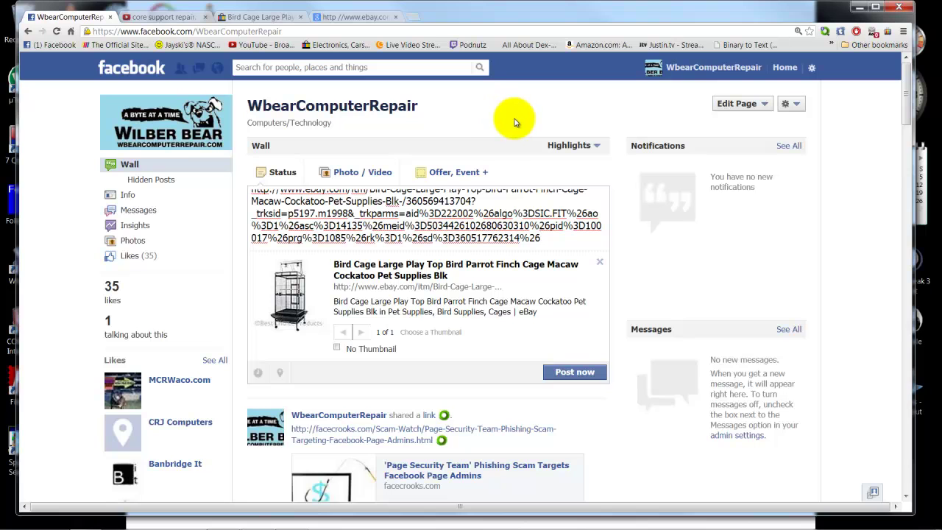
pyautogui.click(875, 8)
# Minimize Chrome, copy video 00025 from the Videos library, and go to the Desktop folder
pyautogui.click(892, 7)
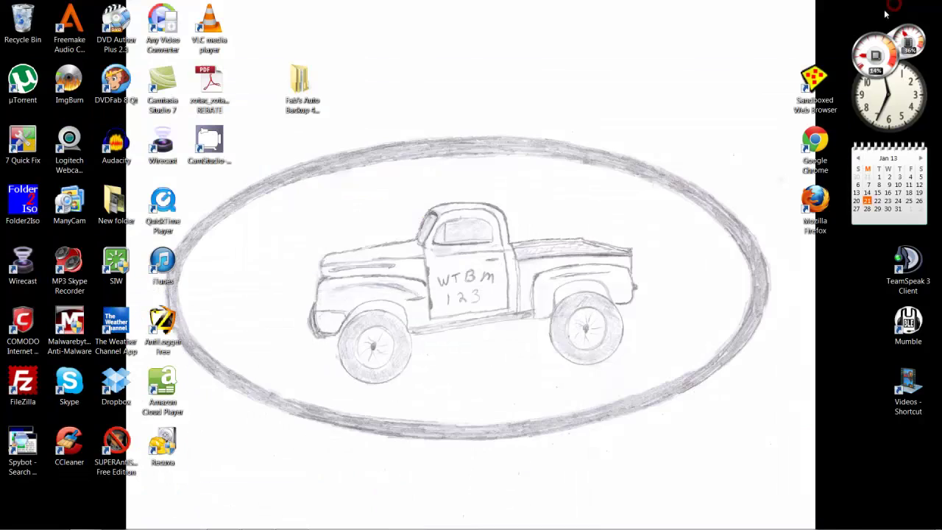
pyautogui.doubleClick(905, 380)
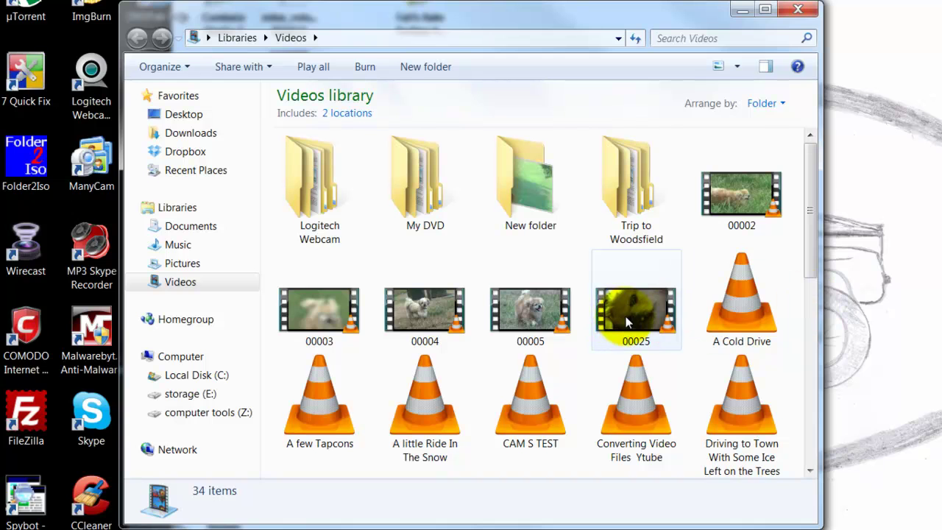
pyautogui.moveTo(635, 310)
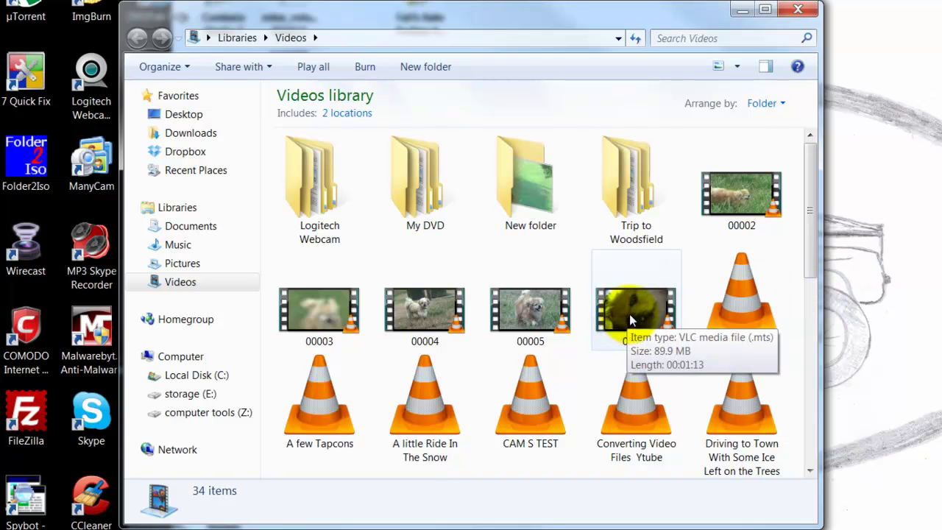
pyautogui.rightClick(629, 314)
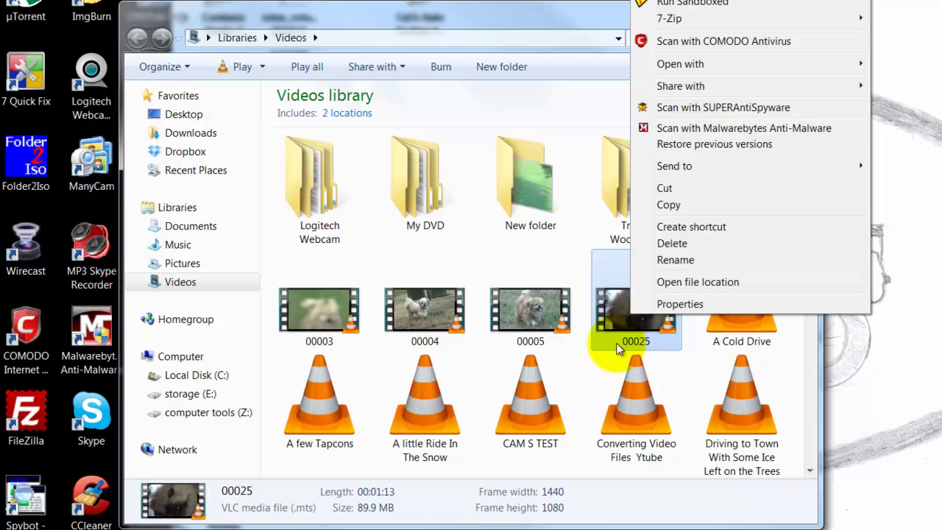
pyautogui.click(675, 206)
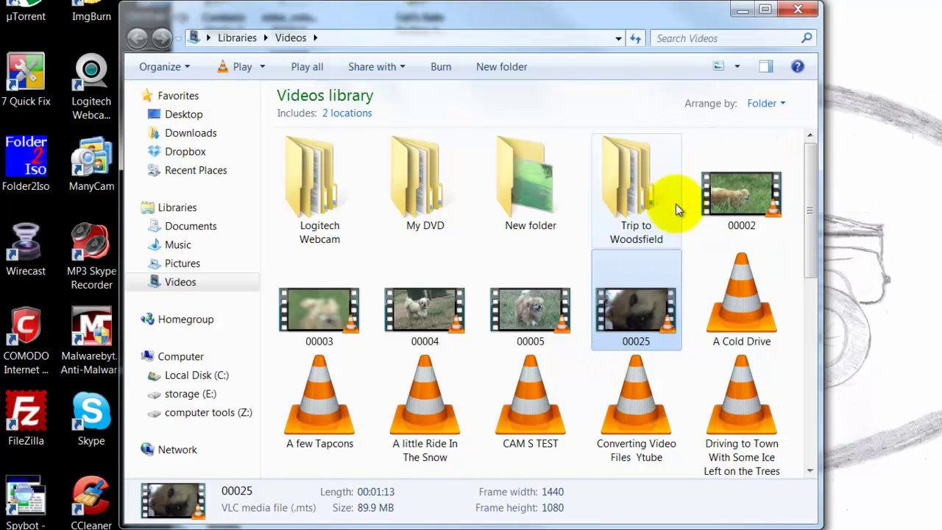
pyautogui.click(193, 118)
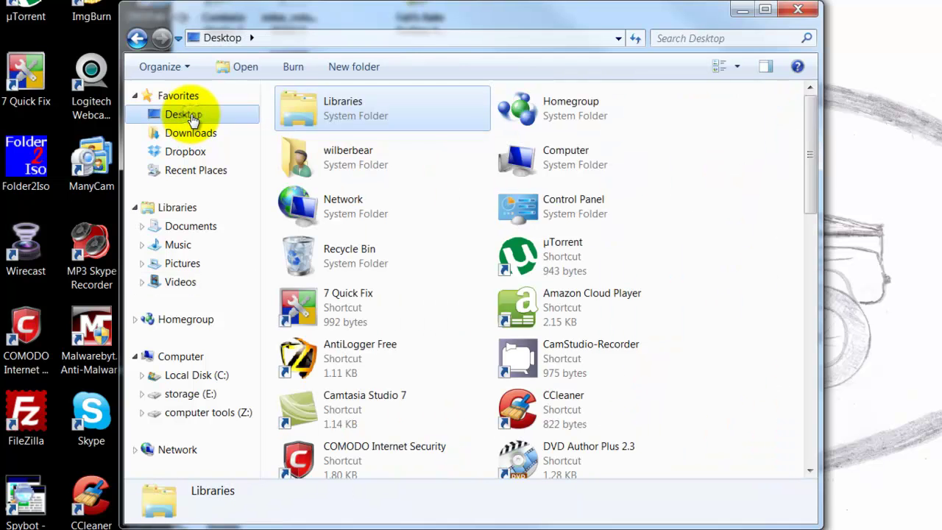
# Paste video 00025 into the Desktop folder, close Explorer, and move its icon to the top centre
pyautogui.rightClick(193, 119)
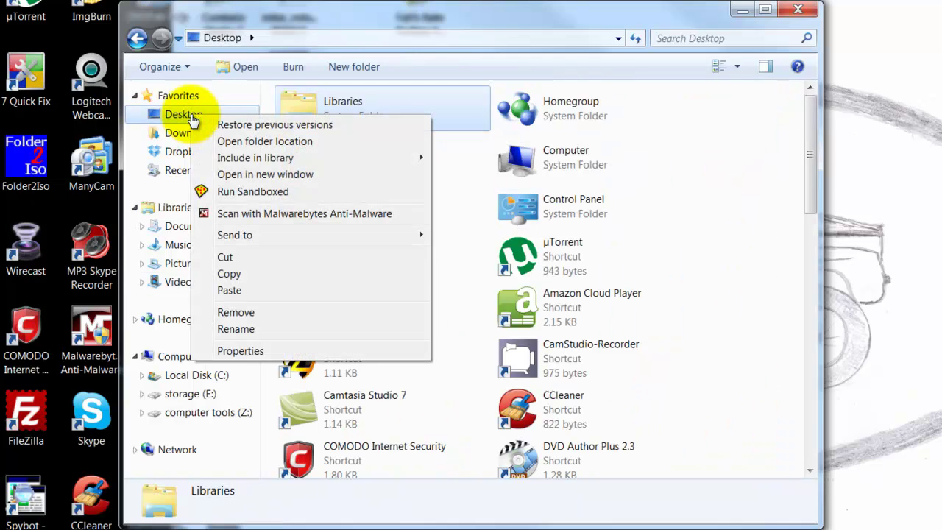
pyautogui.click(229, 290)
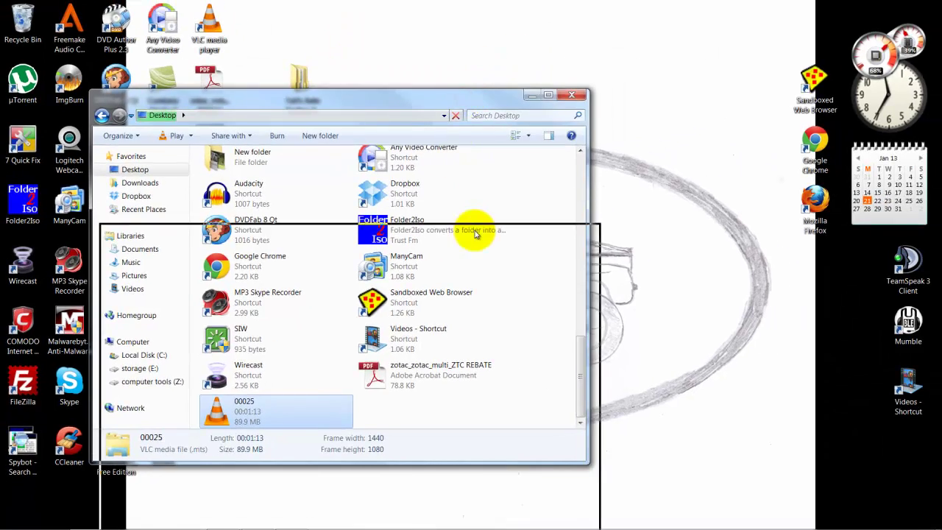
pyautogui.moveTo(555, 53); pyautogui.dragTo(476, 236)
pyautogui.click(584, 229)
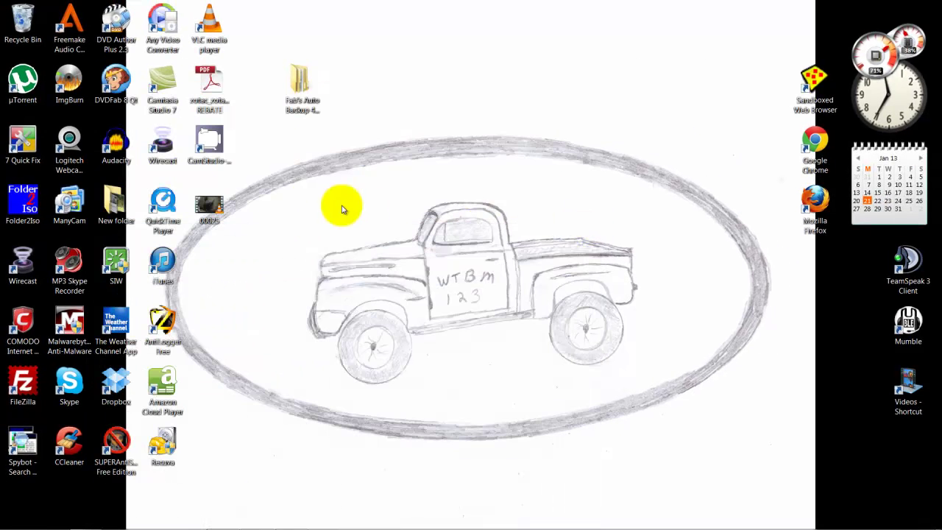
pyautogui.moveTo(222, 205); pyautogui.dragTo(533, 137)
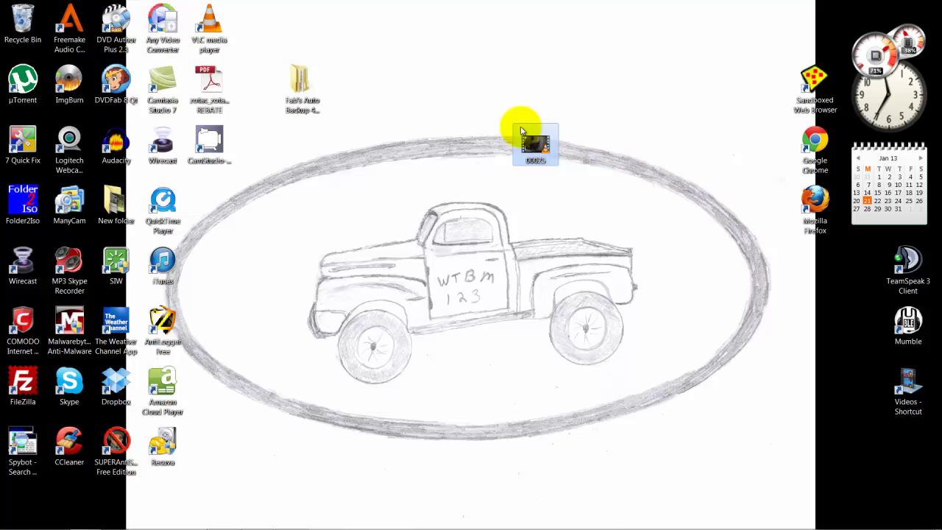